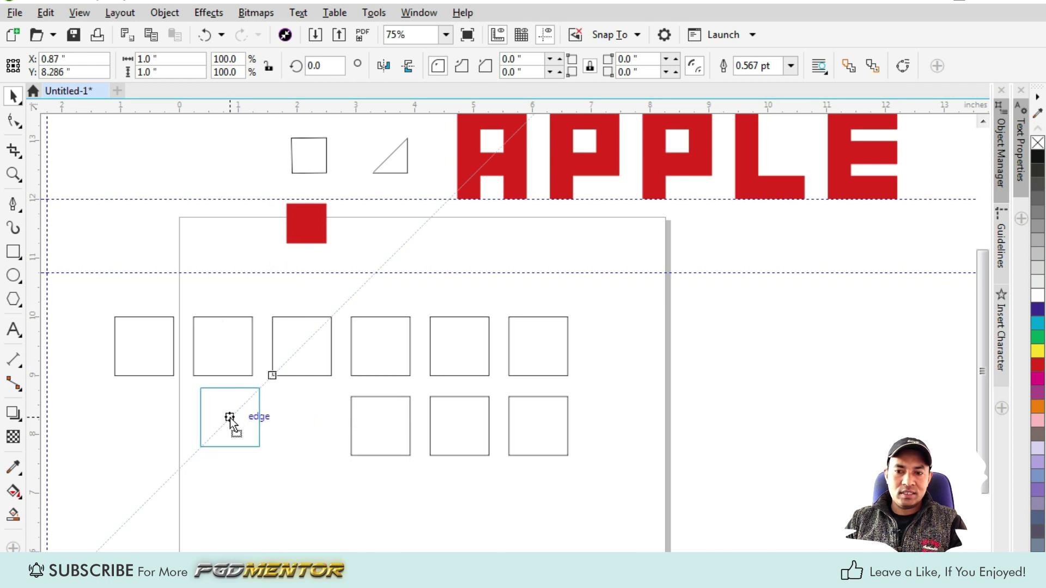
- Place the 1-inch square below the top row of squares and move the vertical guideline to X -2.0 in
left_click_drag(230, 417, 231, 416)
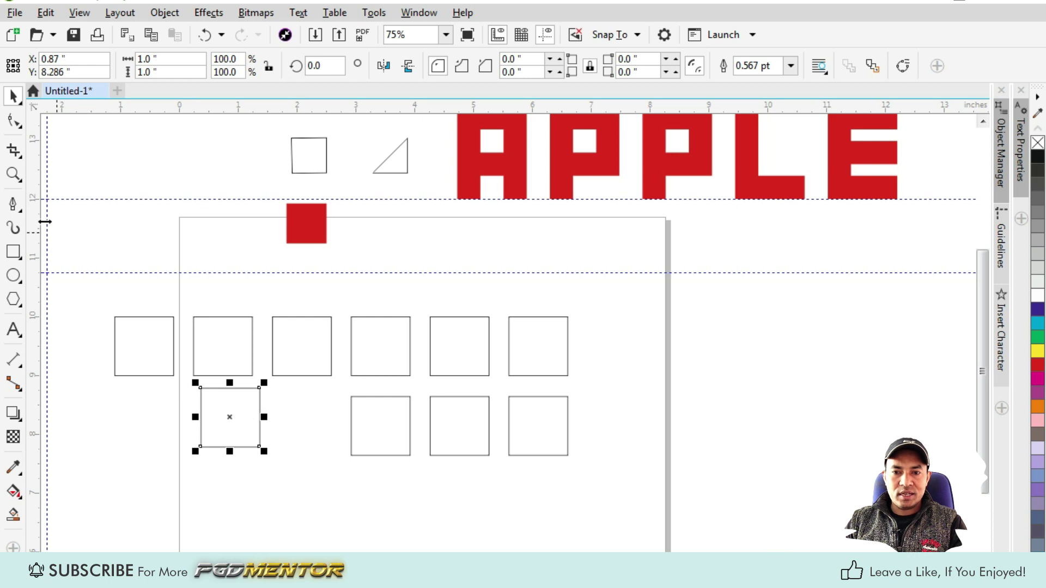
left_click_drag(47, 223, 62, 225)
scroll(401, 272, "down", 1)
scroll(226, 301, "up", 1)
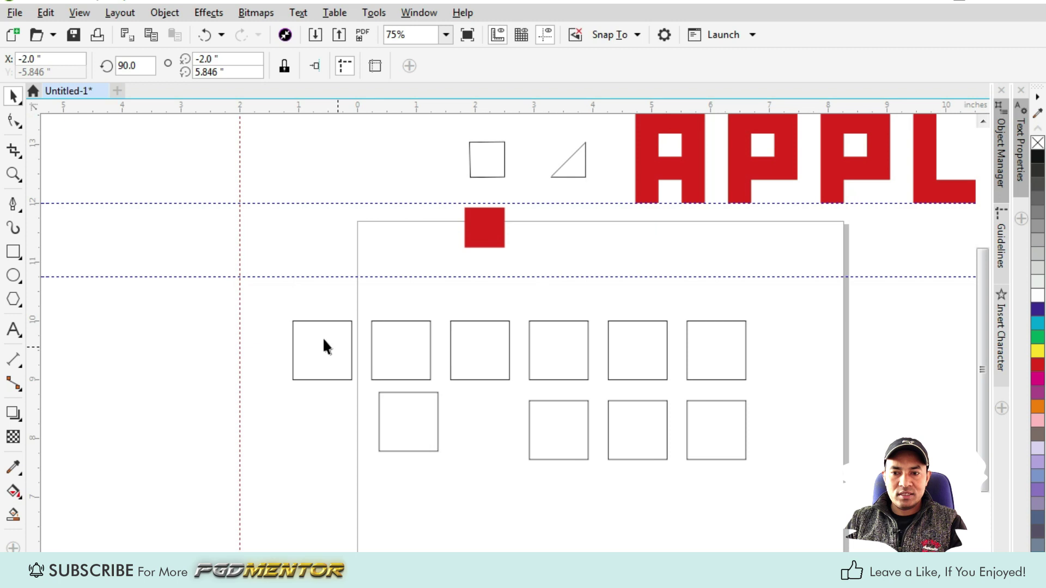
- Move the leftmost square of the top row to about X -0.569 in, Y 9.272 in
left_click(295, 325)
scroll(270, 305, "up", 2)
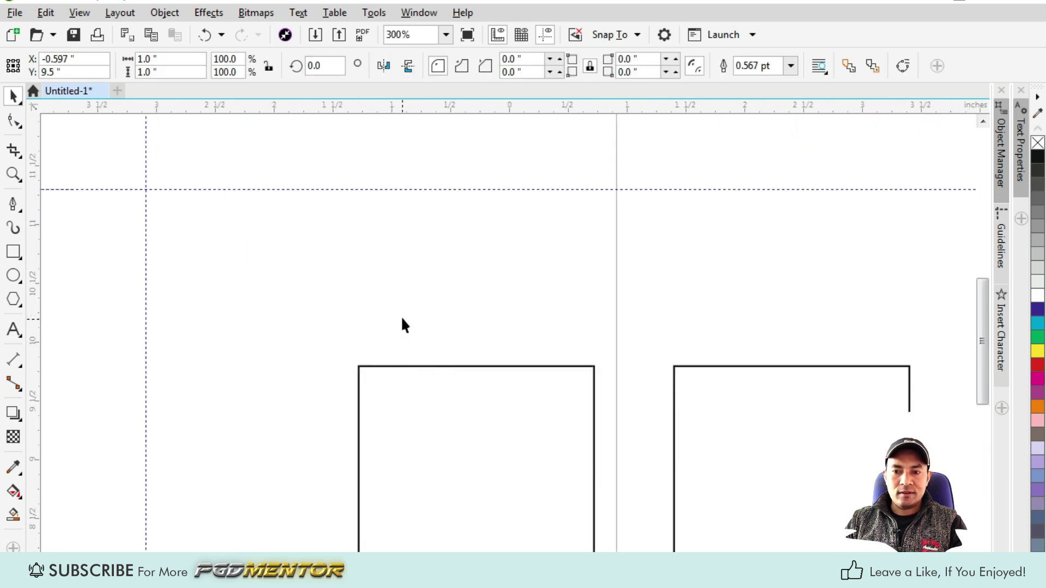
scroll(401, 325, "down", 1)
mouse_move(404, 343)
left_mouse_down()
mouse_move(339, 254)
mouse_move(289, 257)
mouse_move(308, 280)
mouse_move(299, 257)
mouse_move(316, 262)
mouse_move(298, 255)
mouse_move(342, 290)
mouse_move(342, 261)
mouse_move(439, 393)
mouse_move(409, 362)
left_mouse_up()
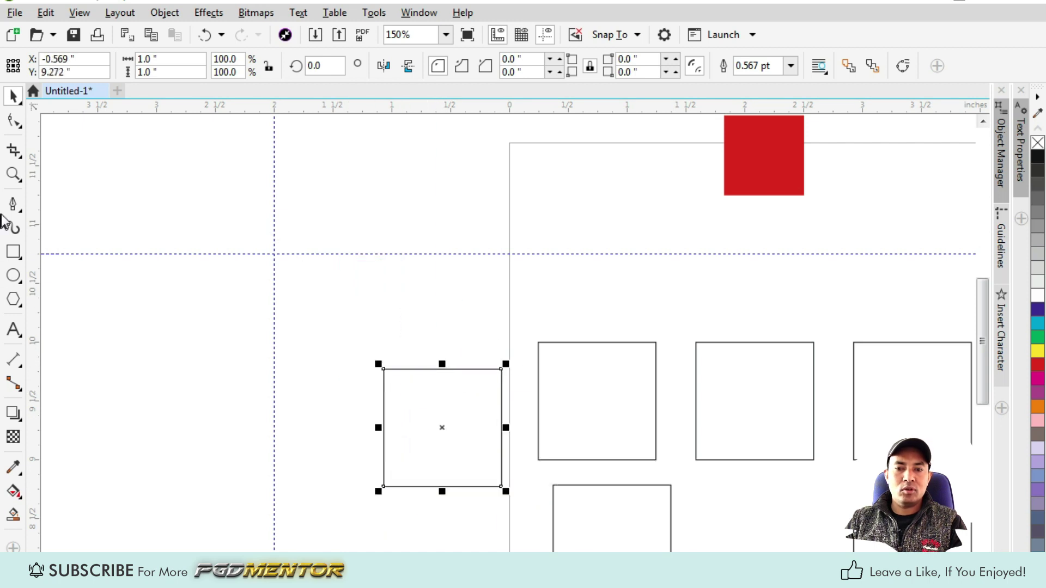
- Draw a circle about 0.68 in across above the squares and move the leftmost square out of the way
left_click(13, 275)
left_click_drag(402, 180, 482, 260)
key("space")
left_click_drag(668, 302, 649, 263)
- Move the circle without guideline snapping to the corner where the guidelines cross, centred at about X -1.67 in, Y 10.432 in
left_click_drag(449, 218, 328, 284)
scroll(325, 248, "up", 2)
left_click_drag(327, 385, 274, 385)
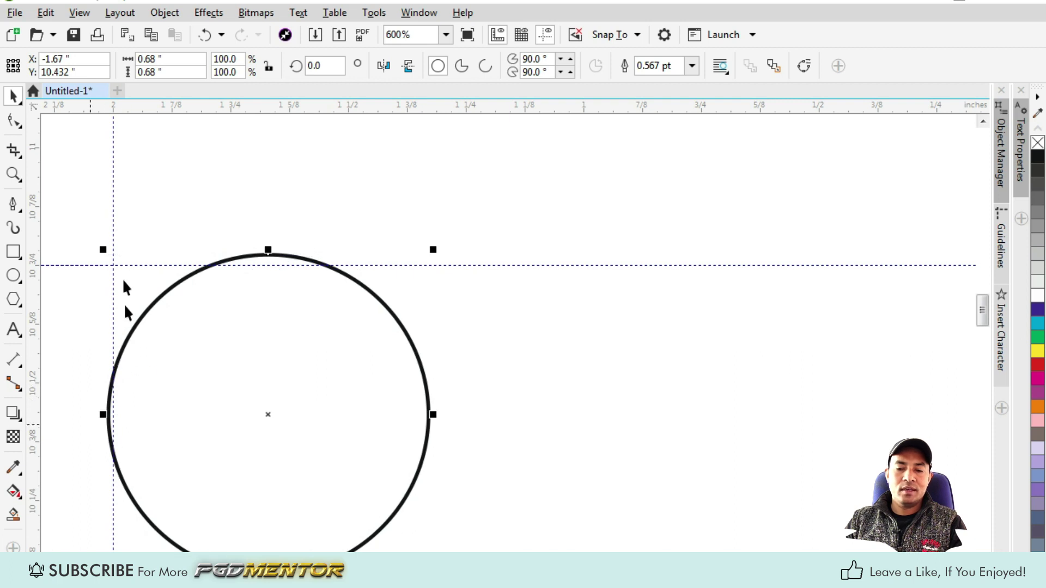
scroll(373, 200, "down", 1)
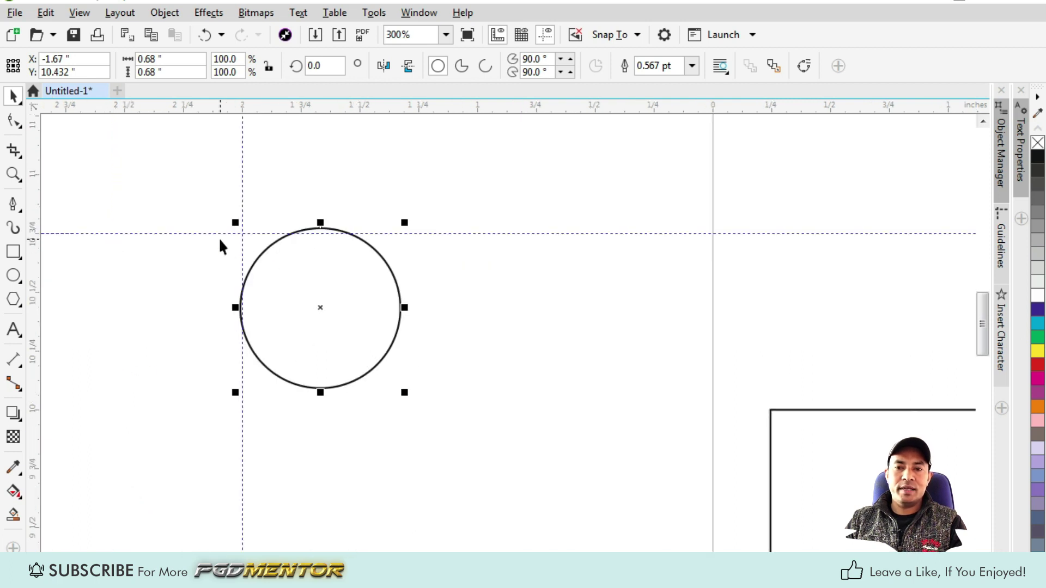
- Turn on snapping to guidelines
left_click(81, 14)
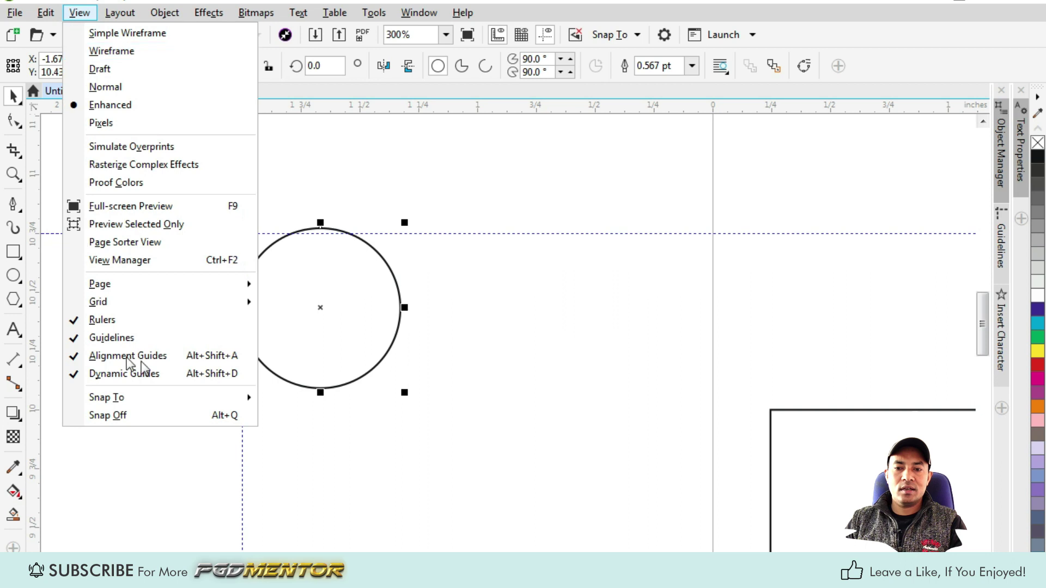
mouse_move(136, 392)
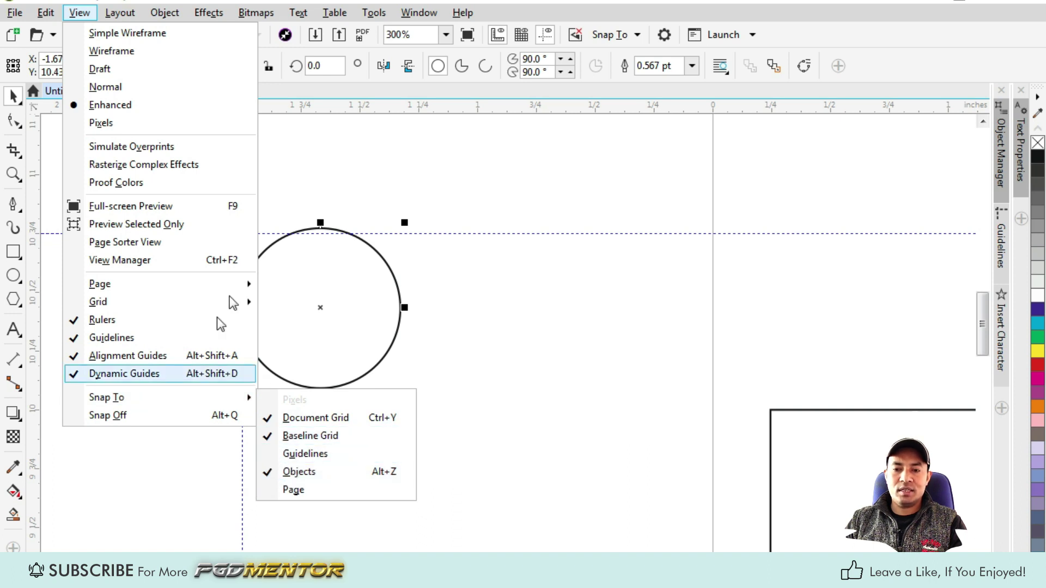
mouse_move(198, 398)
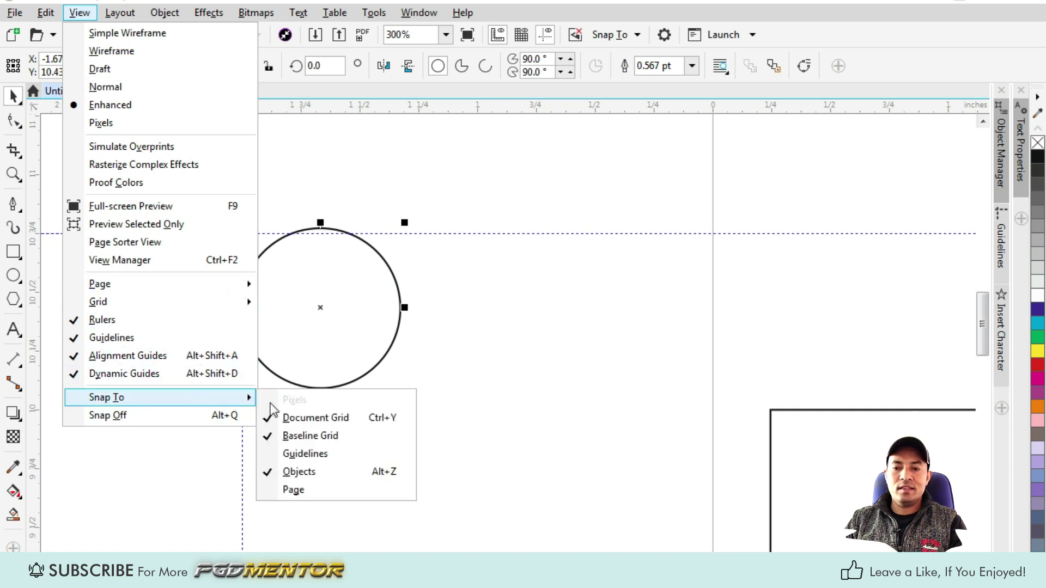
left_click(303, 453)
- Snap the circle against the vertical and horizontal guidelines, centred at X -1.66 in, Y 10.41 in
left_click_drag(338, 271, 332, 301)
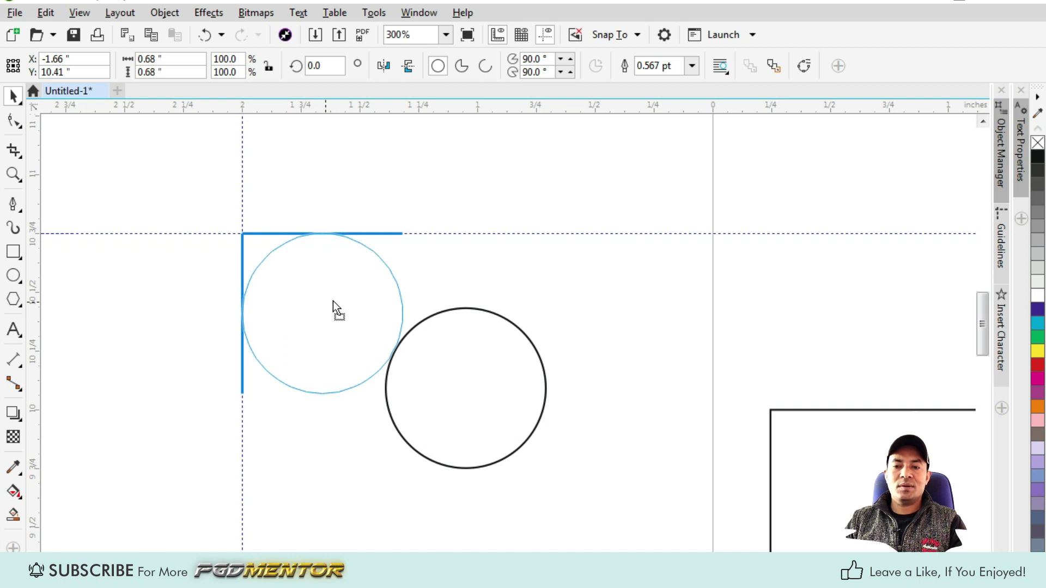
left_click_drag(333, 301, 332, 301)
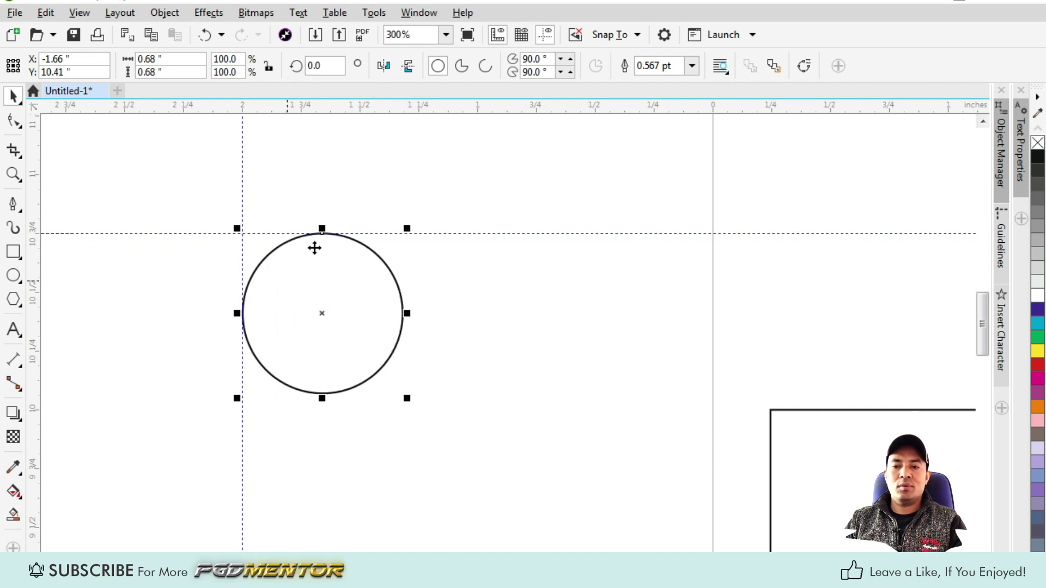
scroll(307, 232, "up", 2)
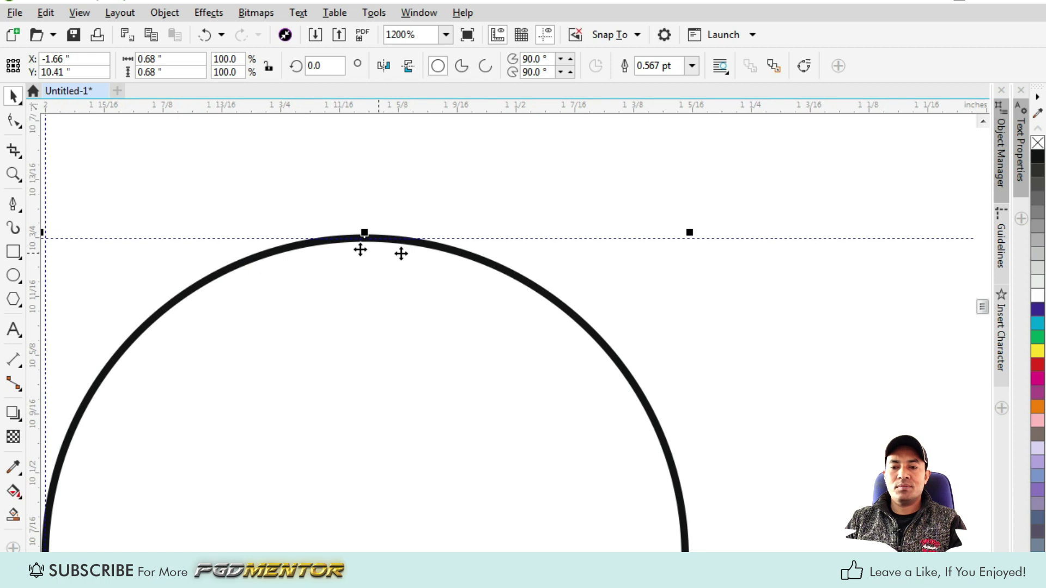
scroll(402, 205, "down", 1)
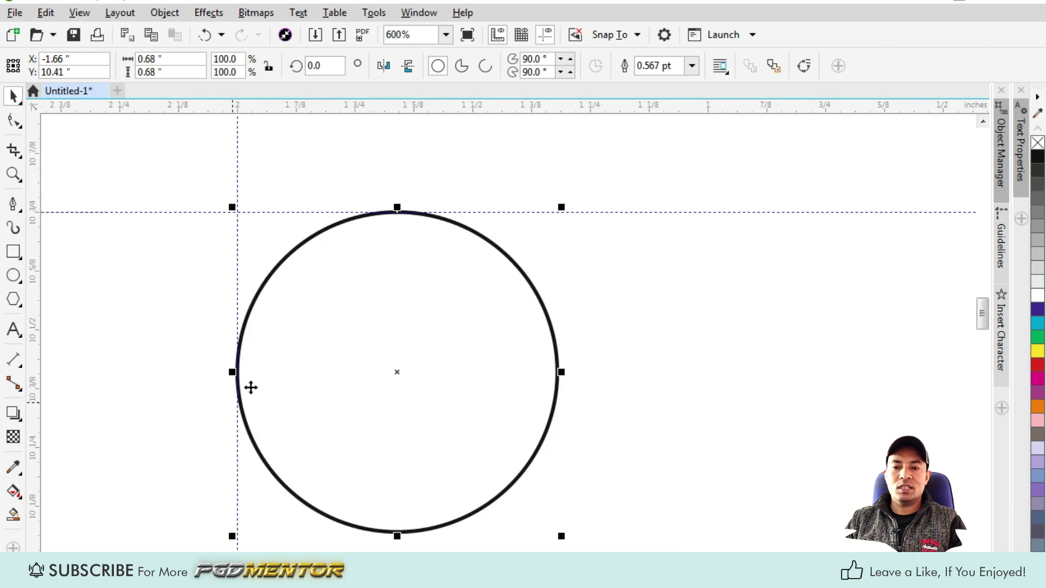
scroll(286, 329, "down", 2)
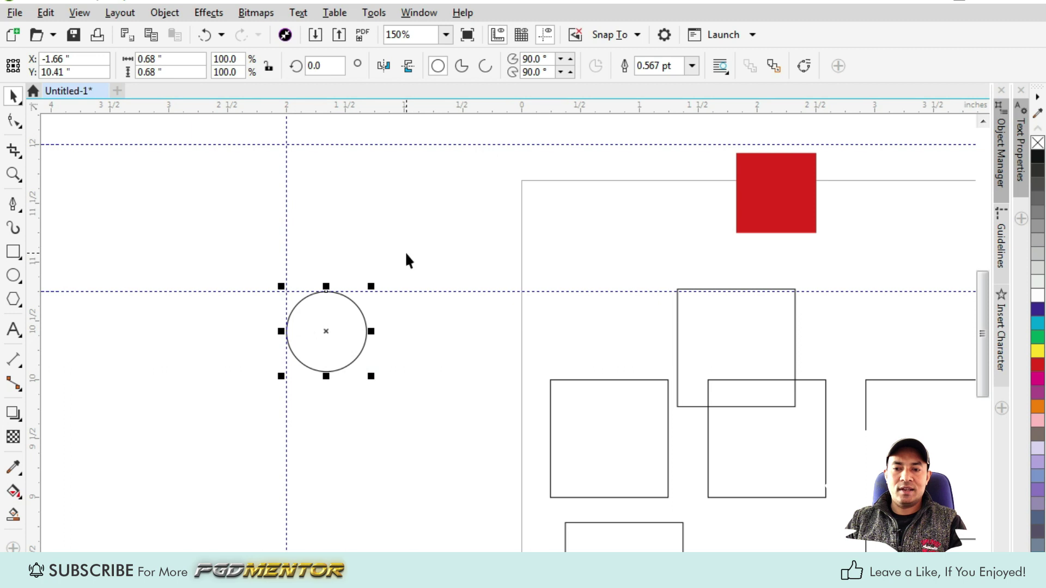
- Turn all snapping off and move the circle freely around the guideline corner
left_click(79, 14)
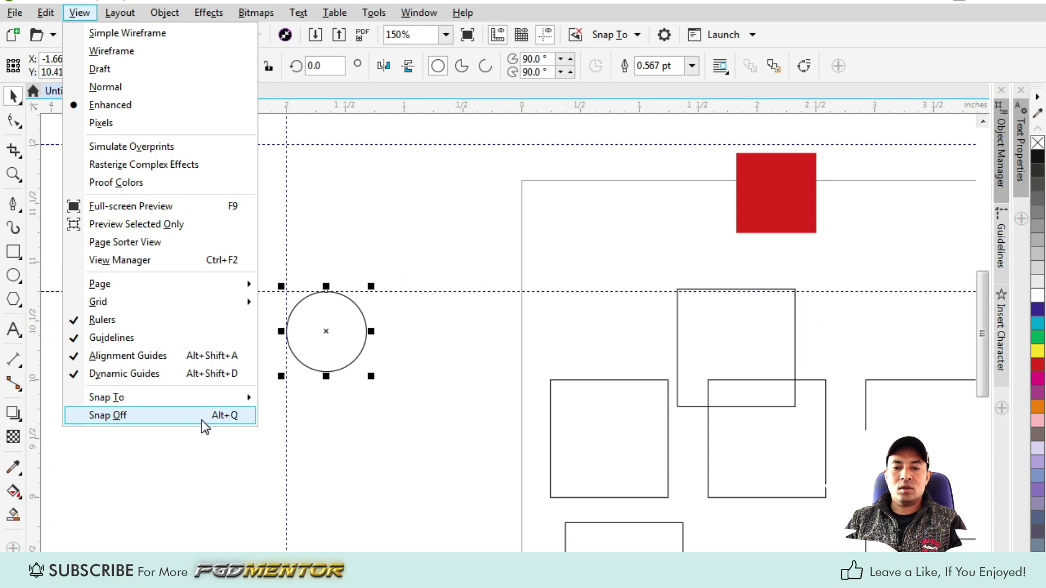
left_click(163, 420)
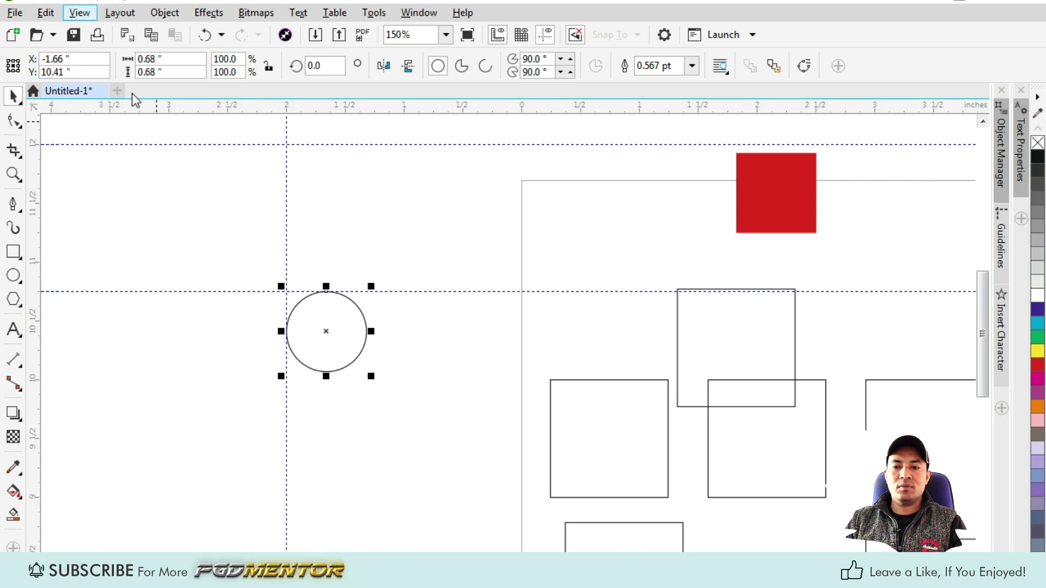
left_click_drag(309, 319, 329, 303)
scroll(328, 305, "up", 2)
left_click_drag(334, 356, 259, 339)
scroll(211, 283, "down", 2)
- Move the first remaining square of the top row freely to about X 0.319 in, Y 10.056 in
left_click(516, 417)
left_click_drag(486, 306, 467, 360)
scroll(334, 368, "down", 1)
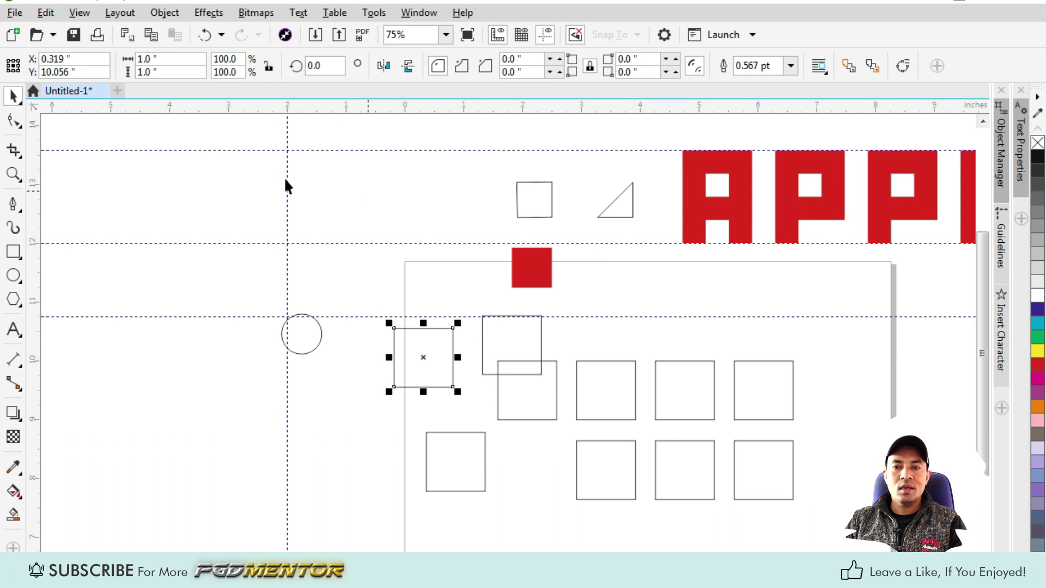
- Display the document grid
left_click(82, 14)
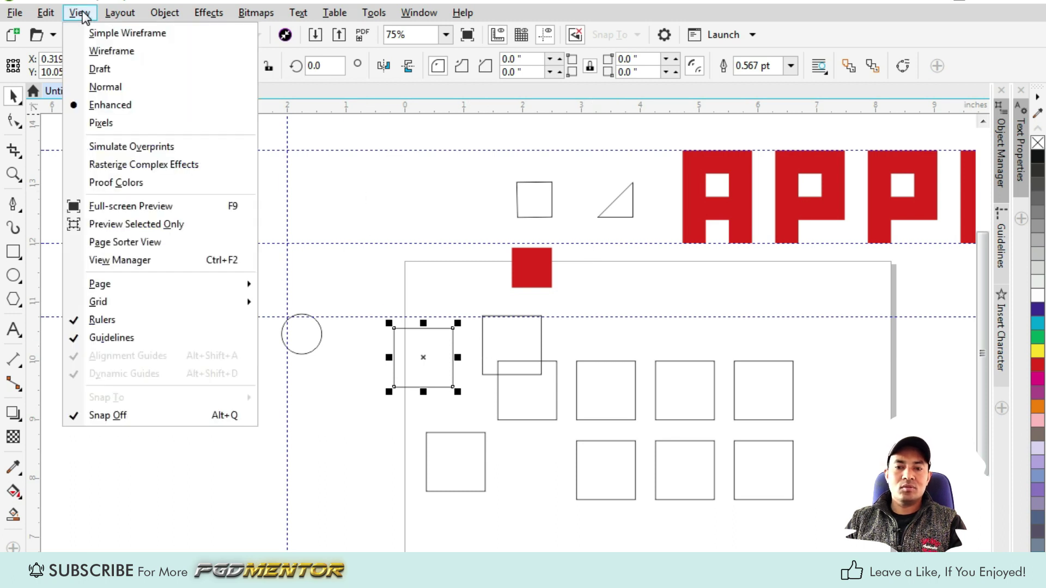
mouse_move(127, 295)
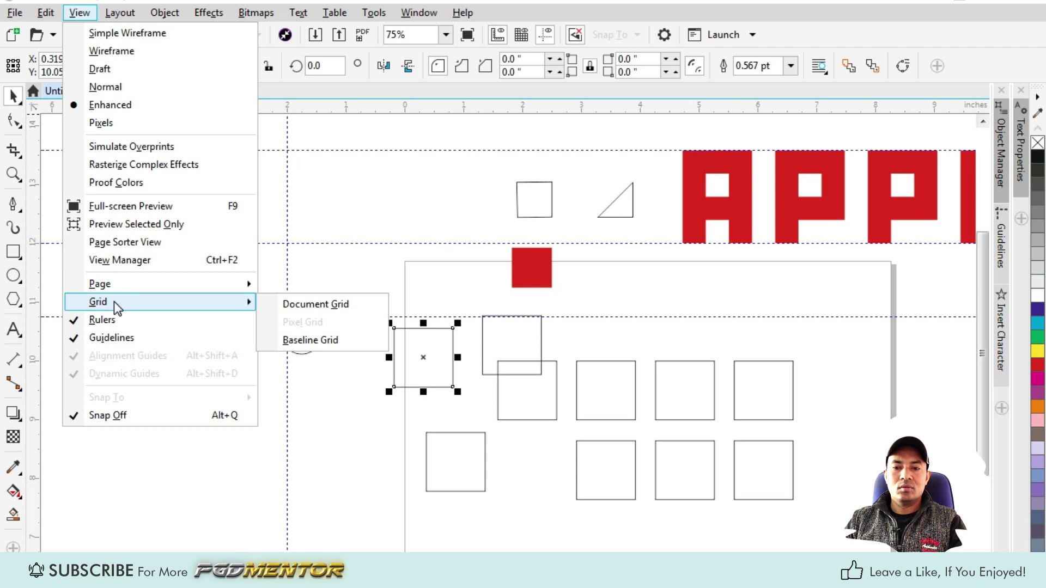
left_click(296, 304)
- Move the selected square freely over the grid to about X 0.41 in, Y 10.056 in
left_click(423, 320)
scroll(403, 349, "up", 2)
left_click_drag(403, 349, 427, 369)
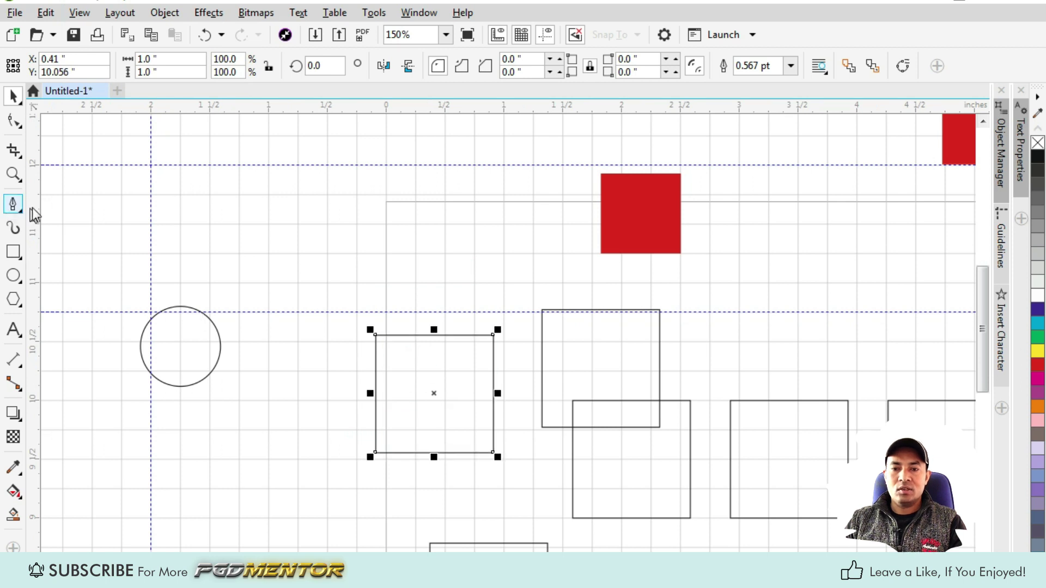
- Draw a diagonal line with the Pen tool between the circle and the square, about 1.208 in wide and 1.076 in high
left_click(269, 371)
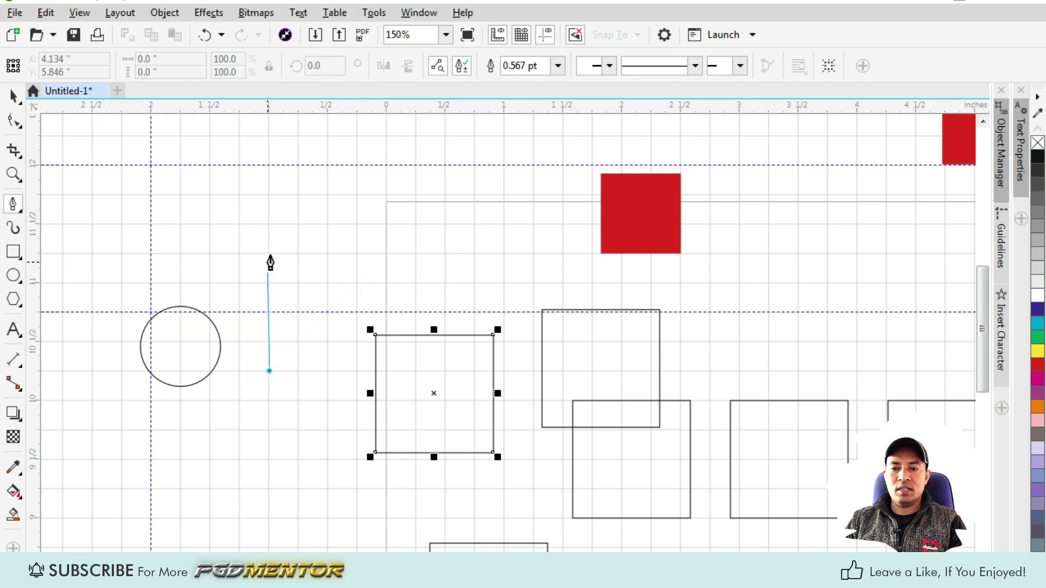
double_click(411, 244)
key("space")
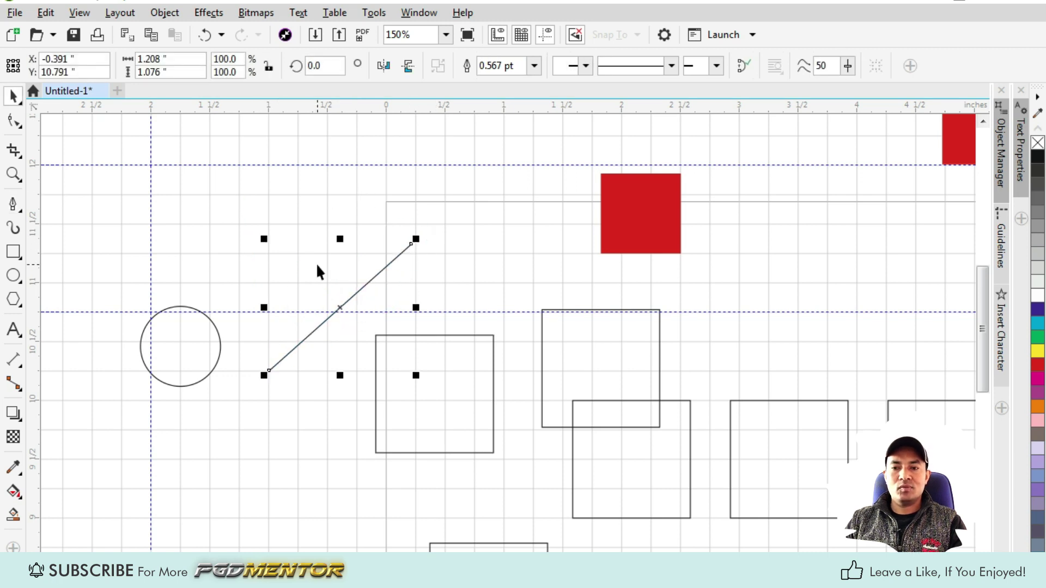
scroll(348, 222, "down", 2)
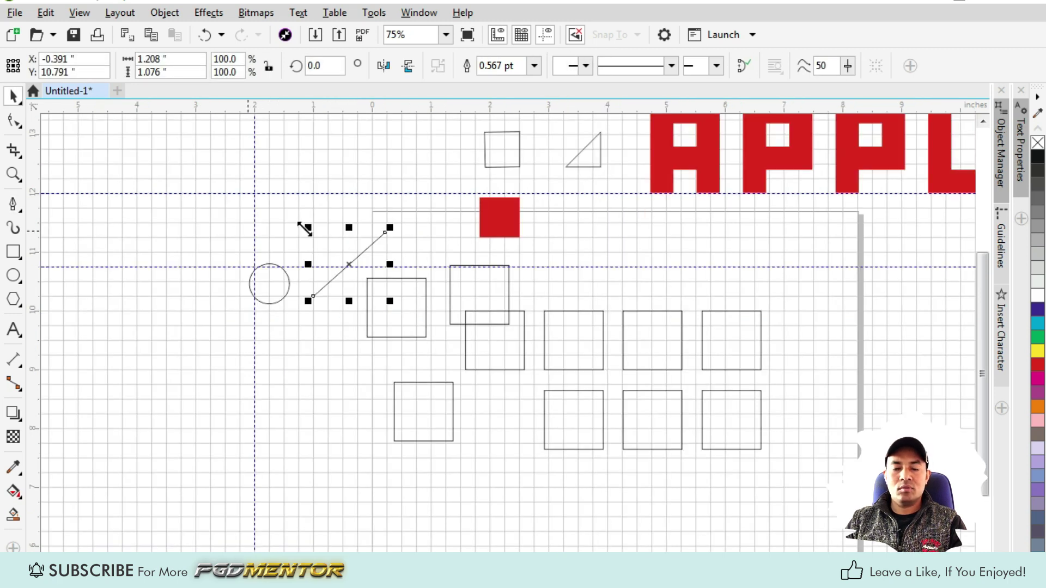
- Turn snapping back on and place the circle against the vertical guideline at about X -1.66 in, Y 10.396 in
left_click(76, 13)
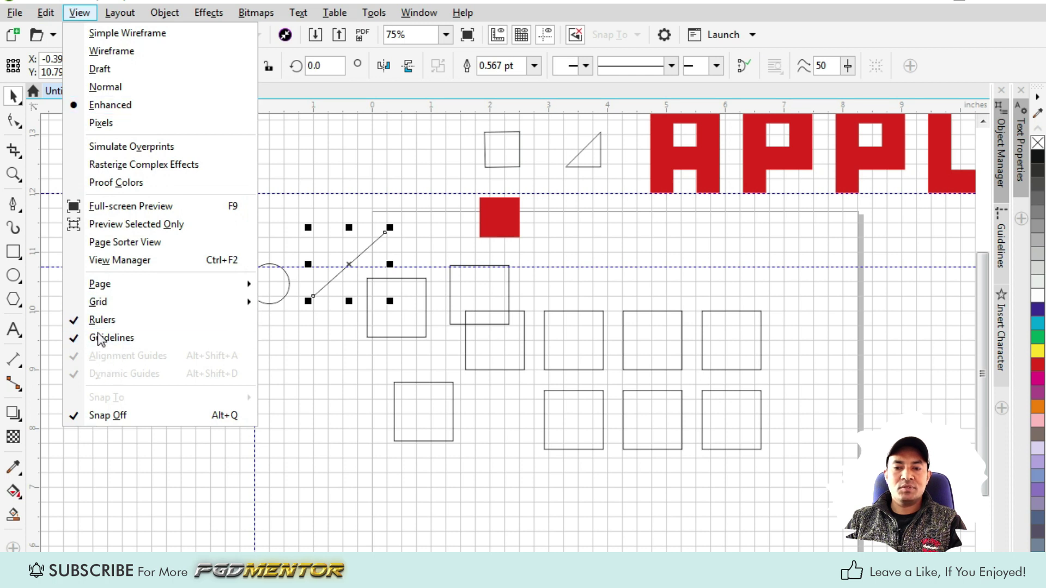
left_click(94, 417)
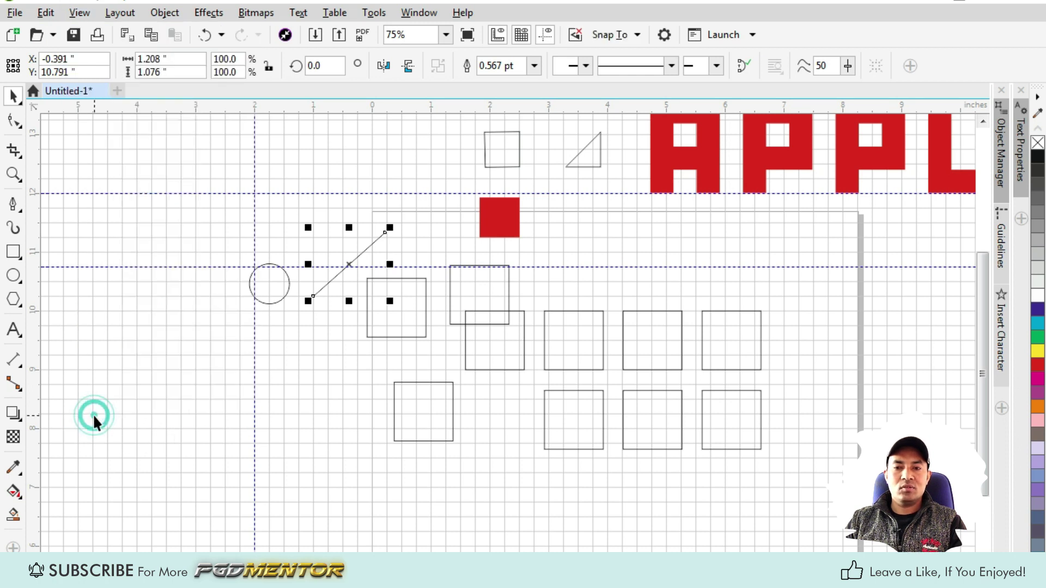
left_click(80, 14)
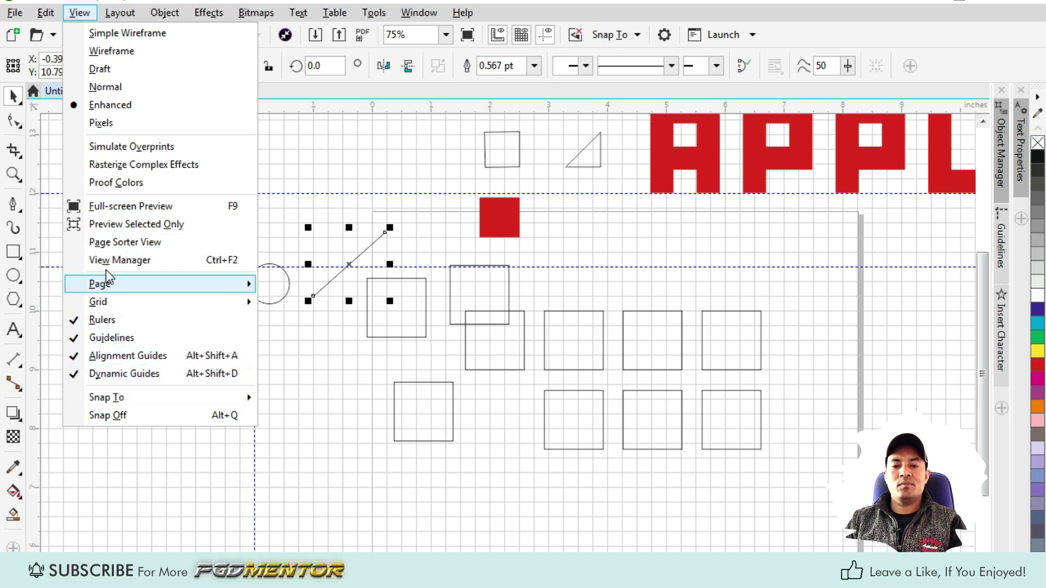
mouse_move(107, 272)
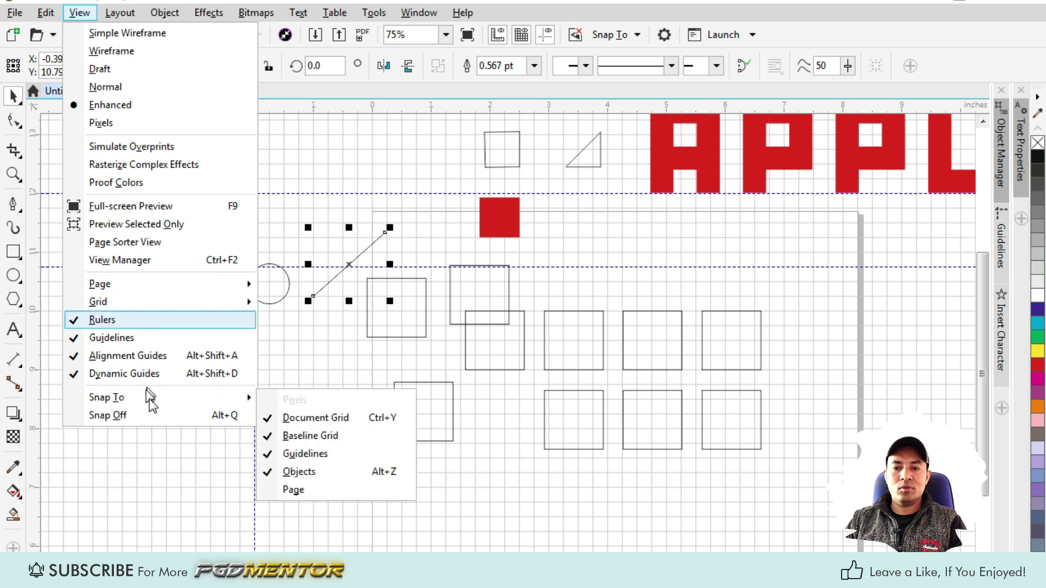
left_click(327, 342)
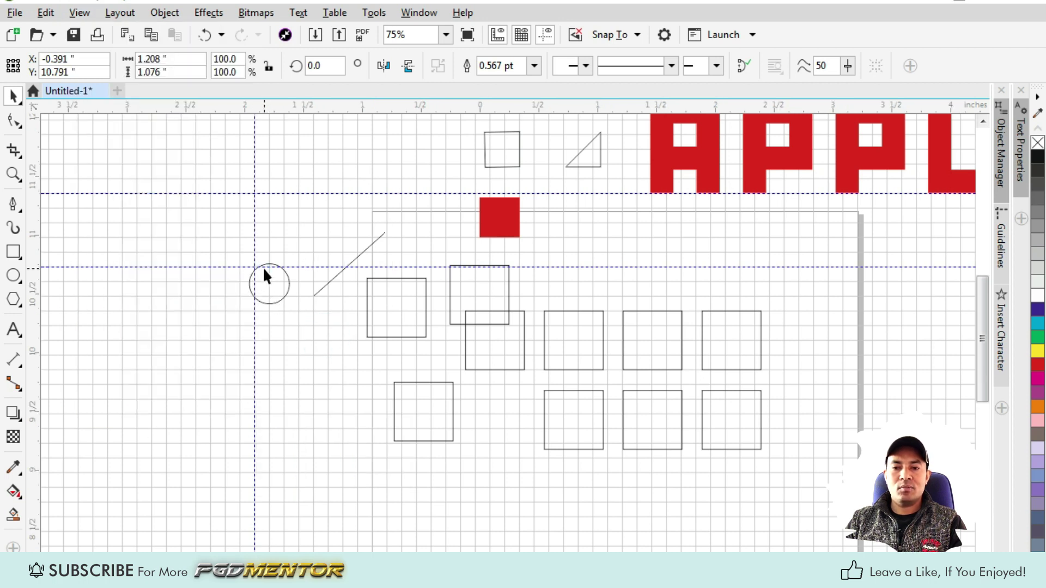
scroll(263, 267, "up", 2)
left_click_drag(280, 292, 295, 300)
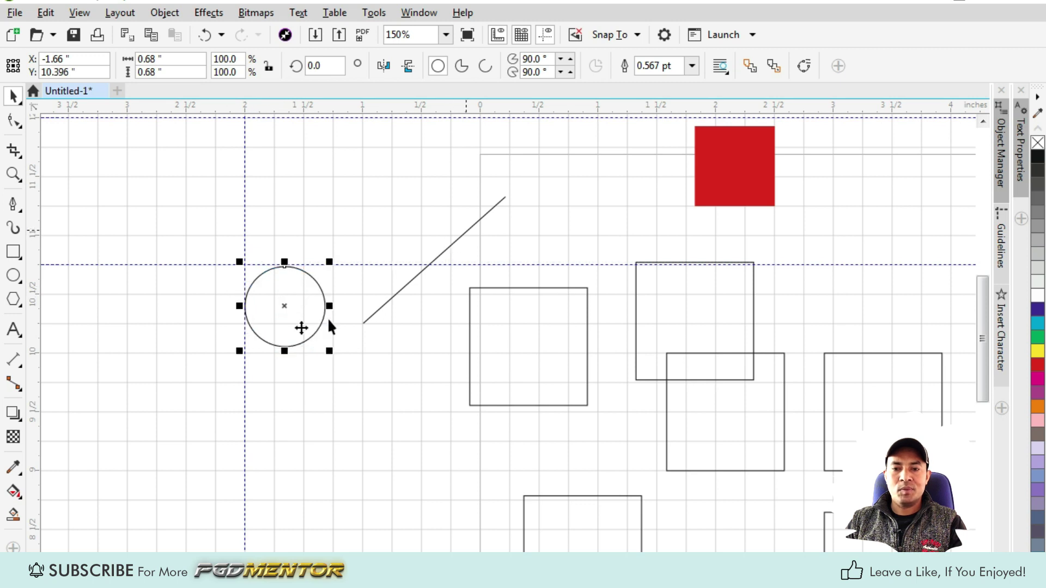
- Draw a nearly vertical Pen line beside the circle from a grid point, about 0.095 in wide and 2.094 in high
left_click(14, 203)
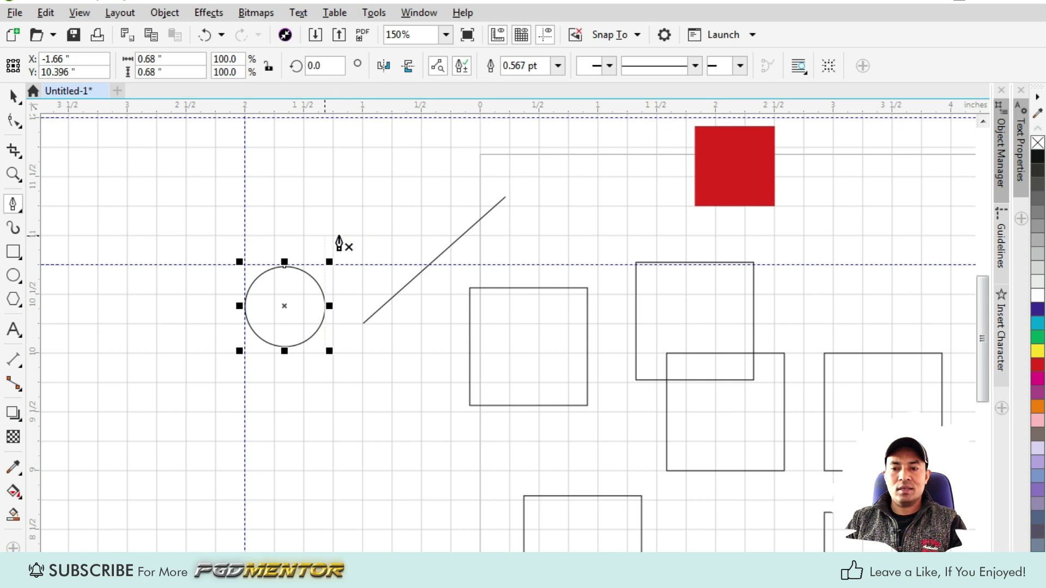
left_click(333, 235)
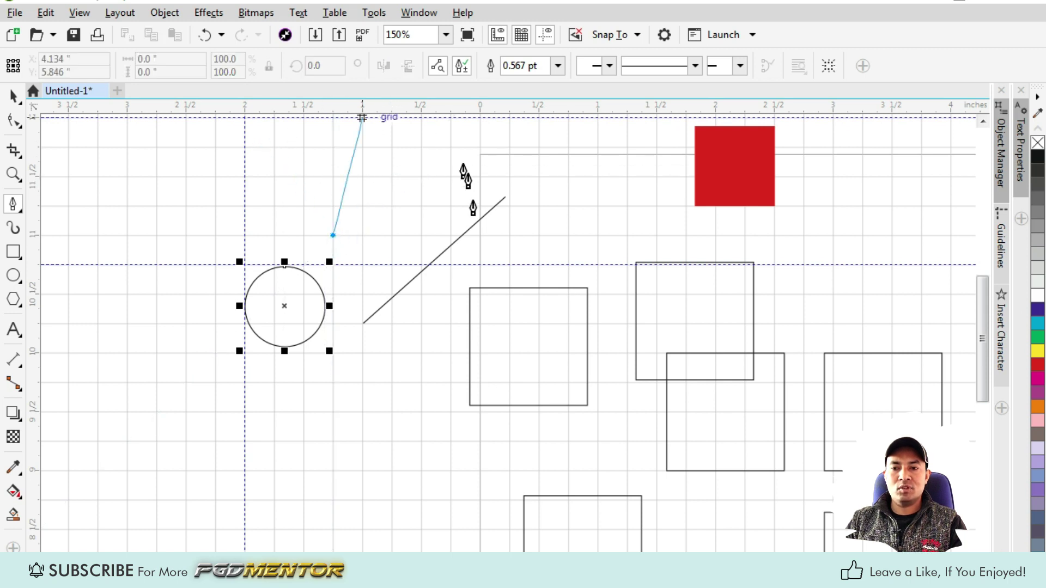
double_click(345, 482)
key("space")
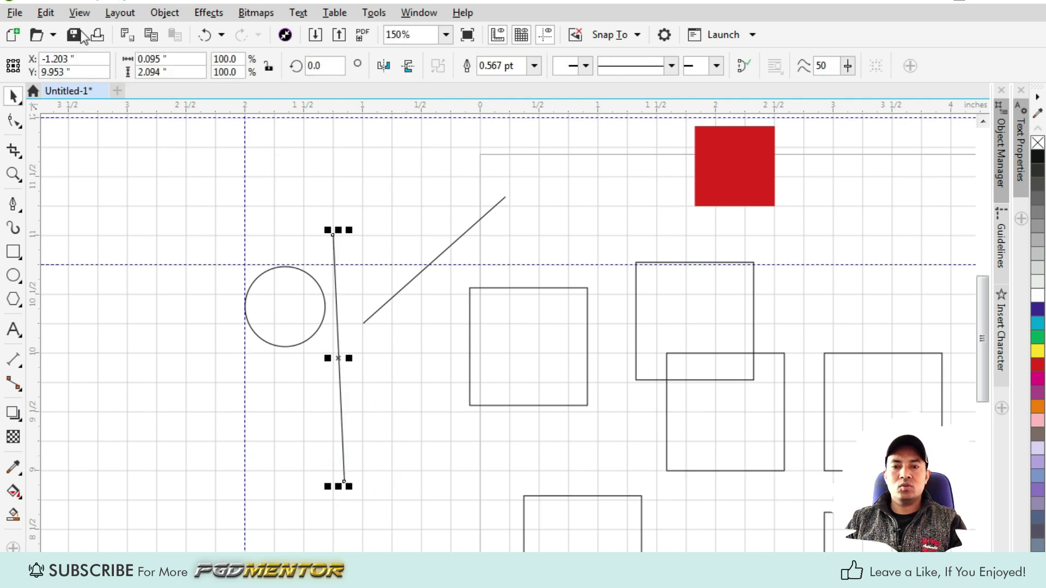
left_click(74, 17)
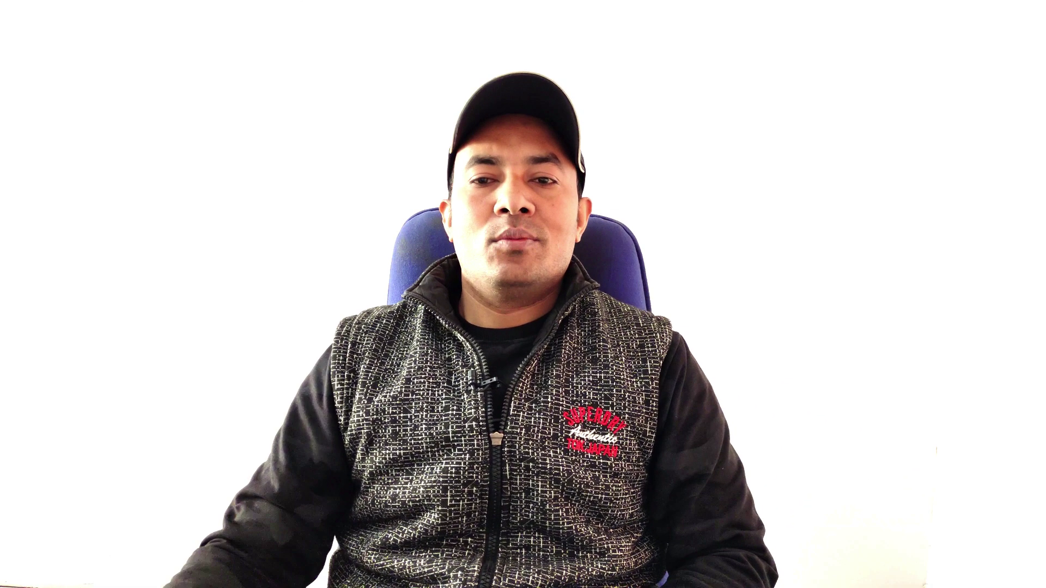